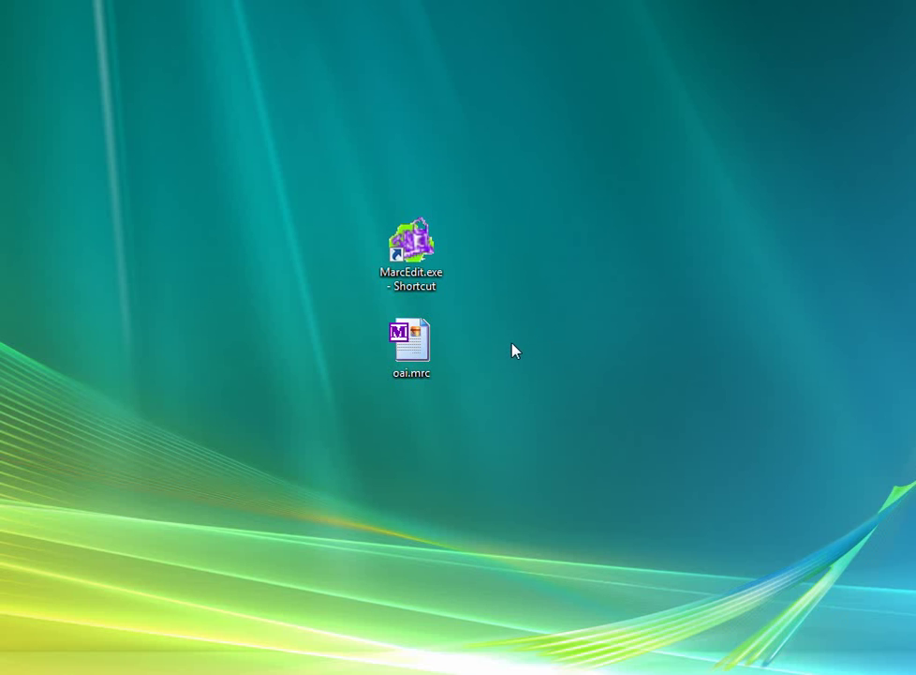
Step: Open oai.mrc from the desktop, convert it to oai.mrk with MarcBreaker, and open the records for editing
double_click(411, 364)
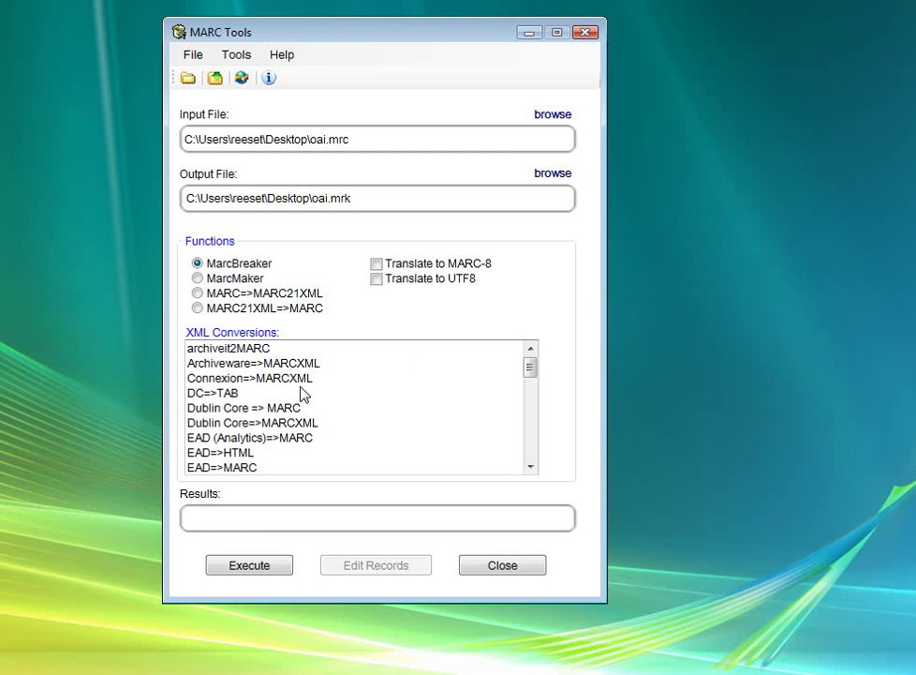
left_click(258, 565)
left_click(385, 572)
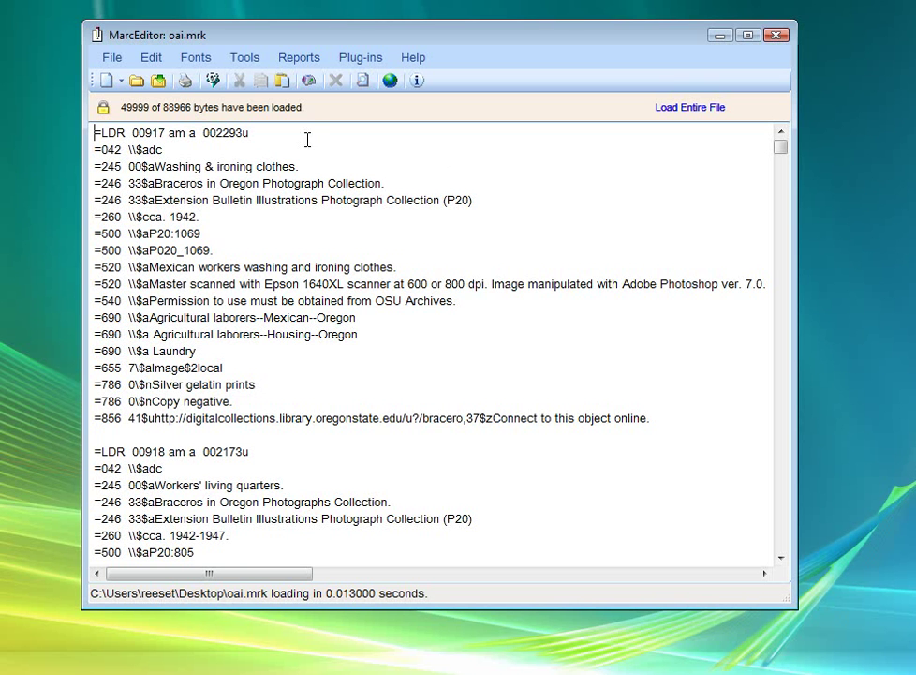
Step: Review the MarcEditor preview mode and preview size settings in the program options, leaving them unsaved
left_click(253, 59)
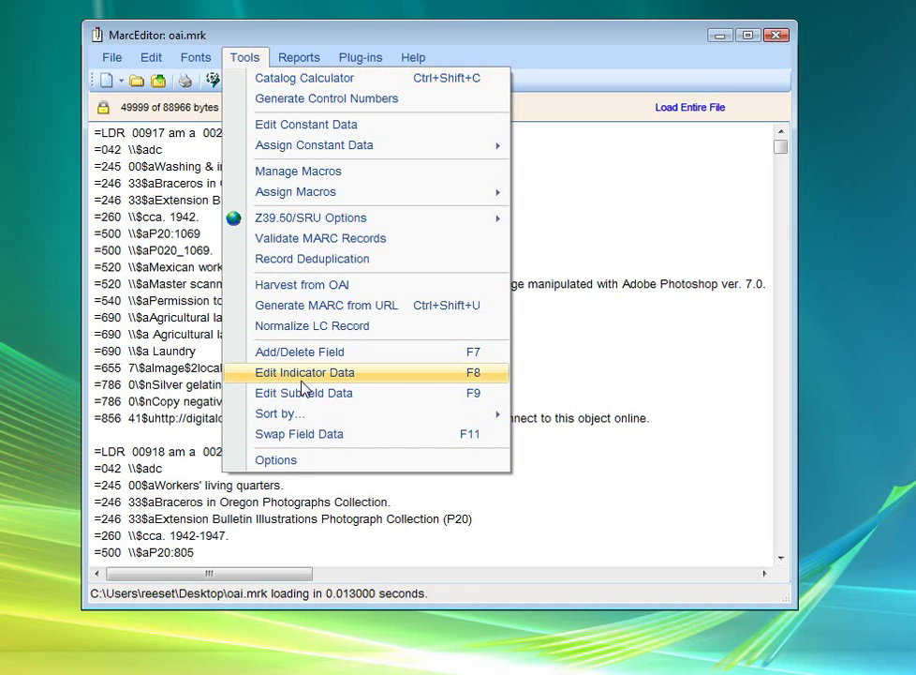
left_click(297, 468)
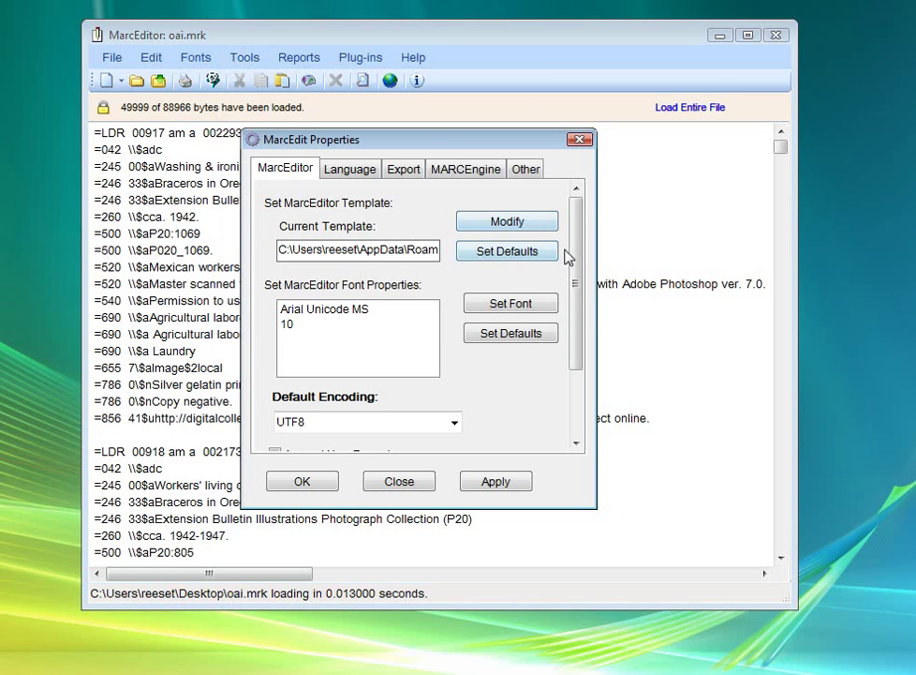
left_click_drag(574, 279, 542, 344)
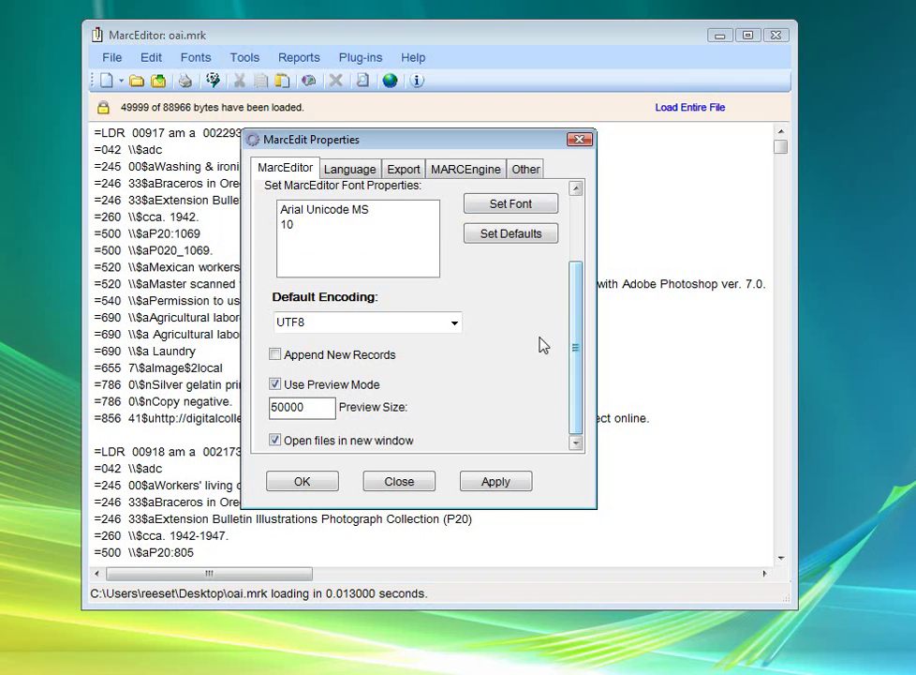
left_click(302, 404)
type("0")
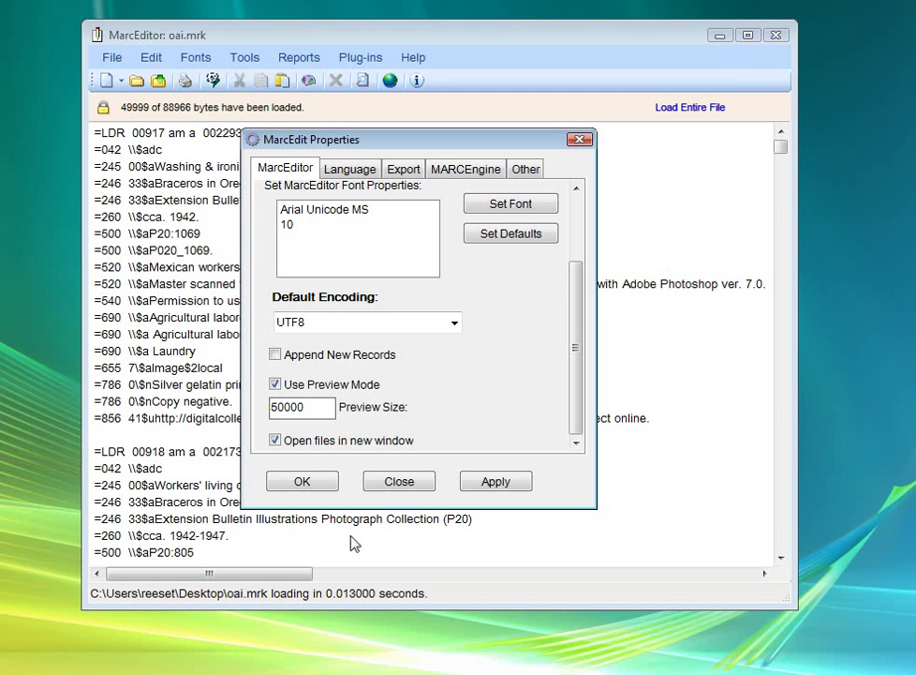
left_click(389, 485)
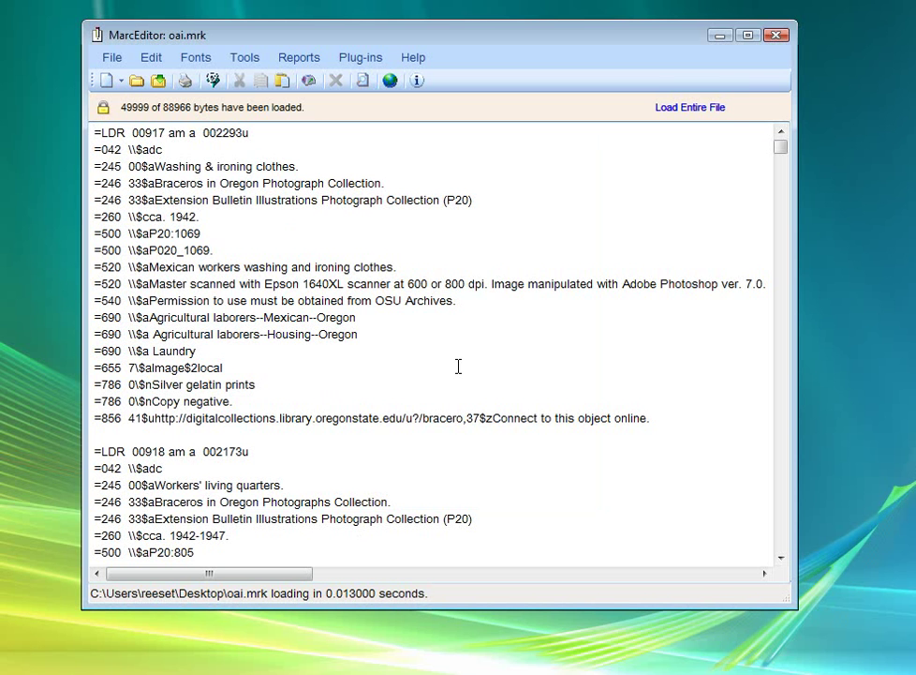
Step: Load the entire oai.mrk file into the editor and look over the find-and-replace options
left_click(690, 108)
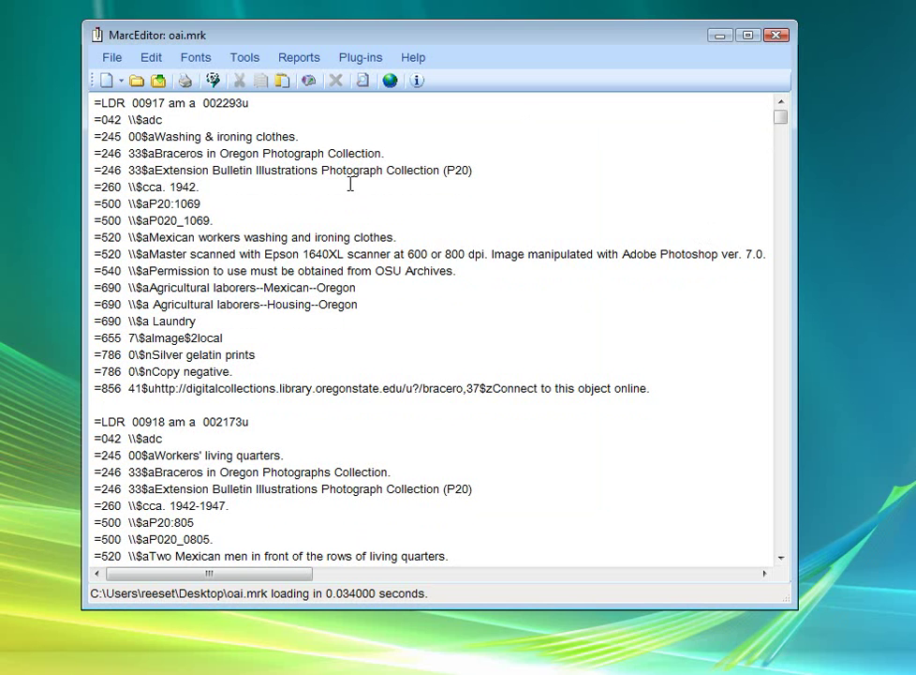
left_click(155, 62)
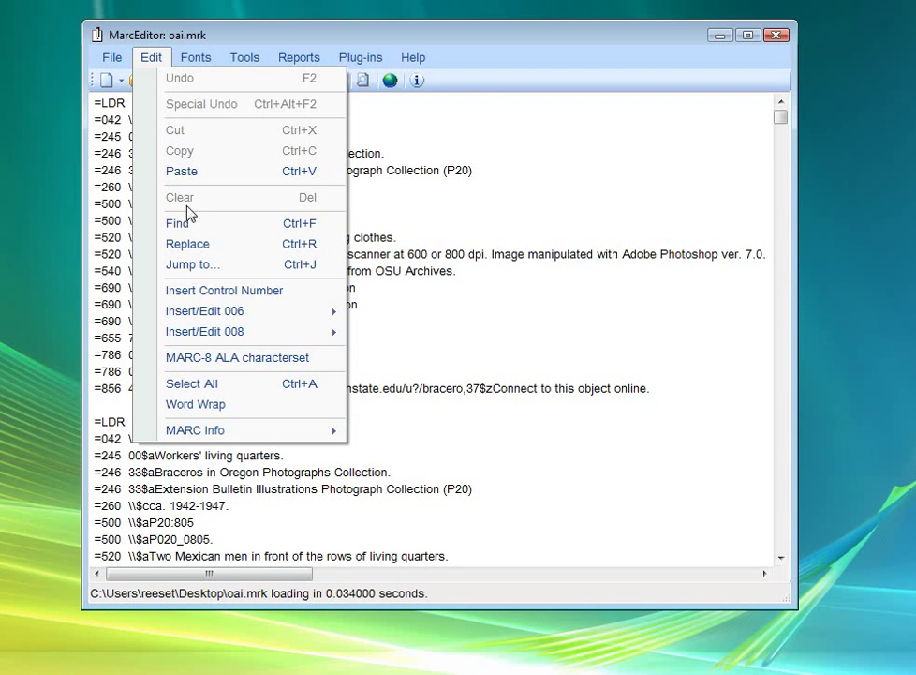
left_click(196, 243)
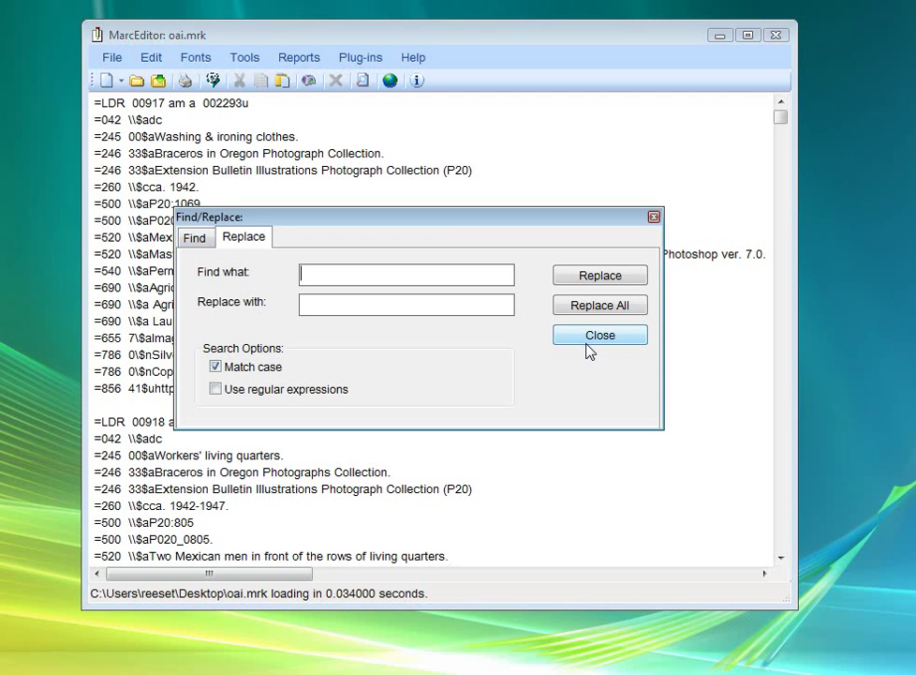
left_click(590, 351)
Step: Examine the 006/008 form for the Book material type and close it without inserting a field
left_click(151, 57)
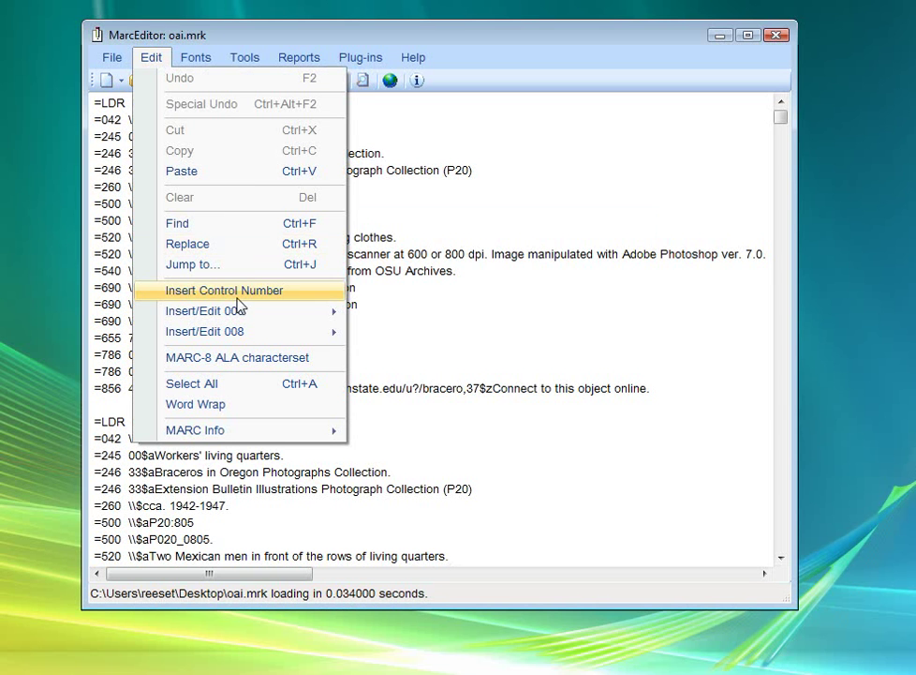
mouse_move(240, 319)
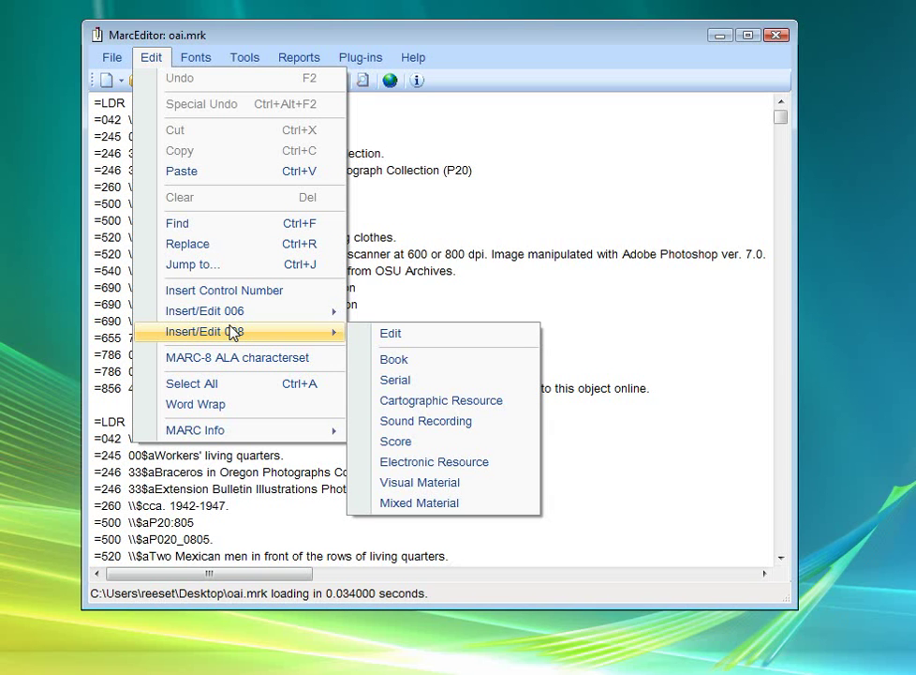
left_click(394, 360)
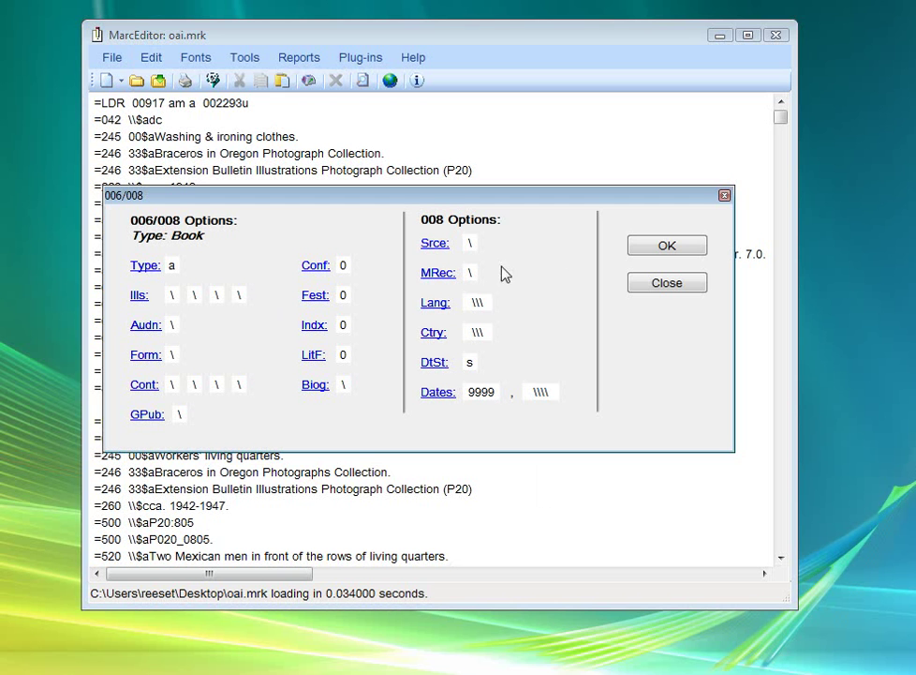
left_click(664, 285)
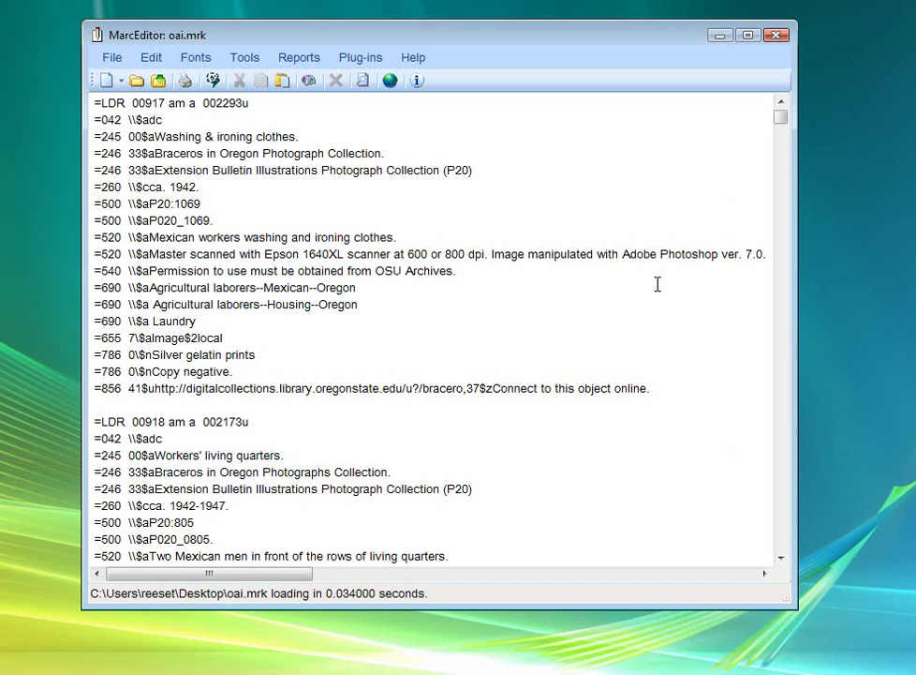
Step: Examine the Record Deduplication control fields and try Transaction Date as the dedup criterion, leaving without processing
left_click(253, 62)
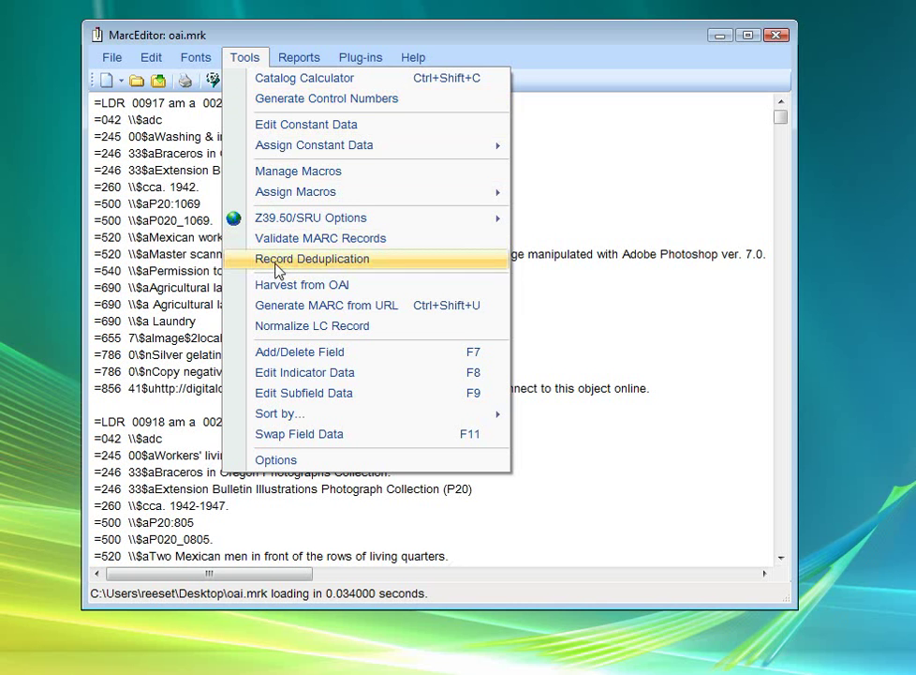
left_click(277, 262)
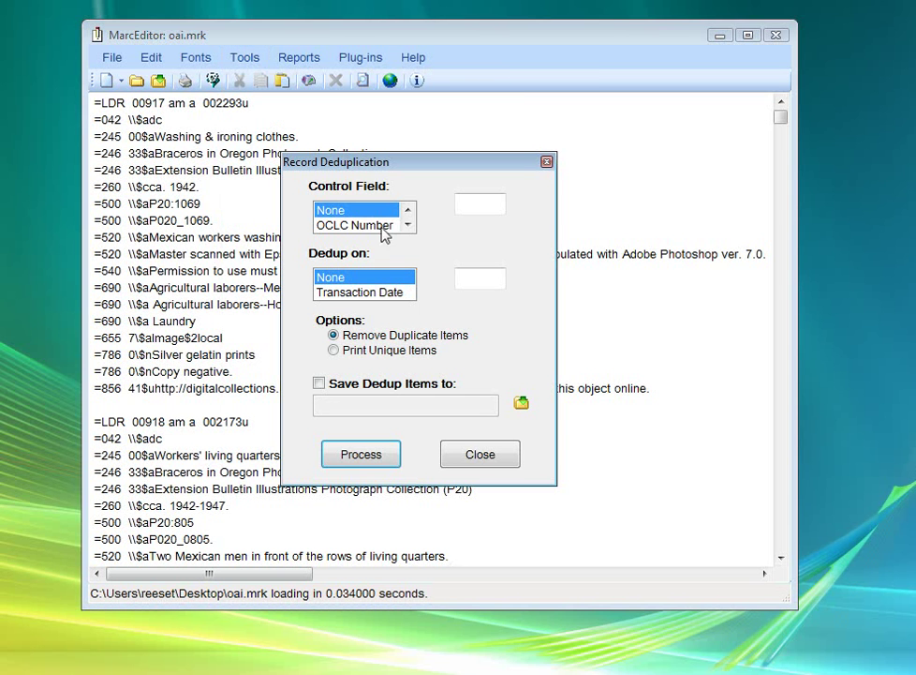
left_click(407, 226)
left_click(406, 225)
left_click(407, 225)
left_click(407, 210)
left_click(407, 209)
left_click(406, 210)
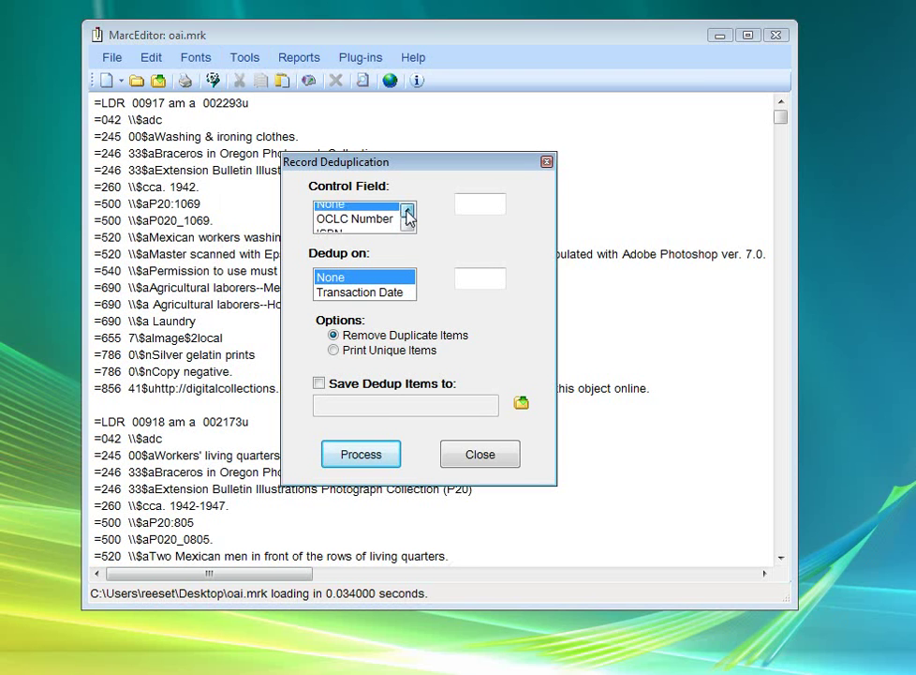
left_click(469, 206)
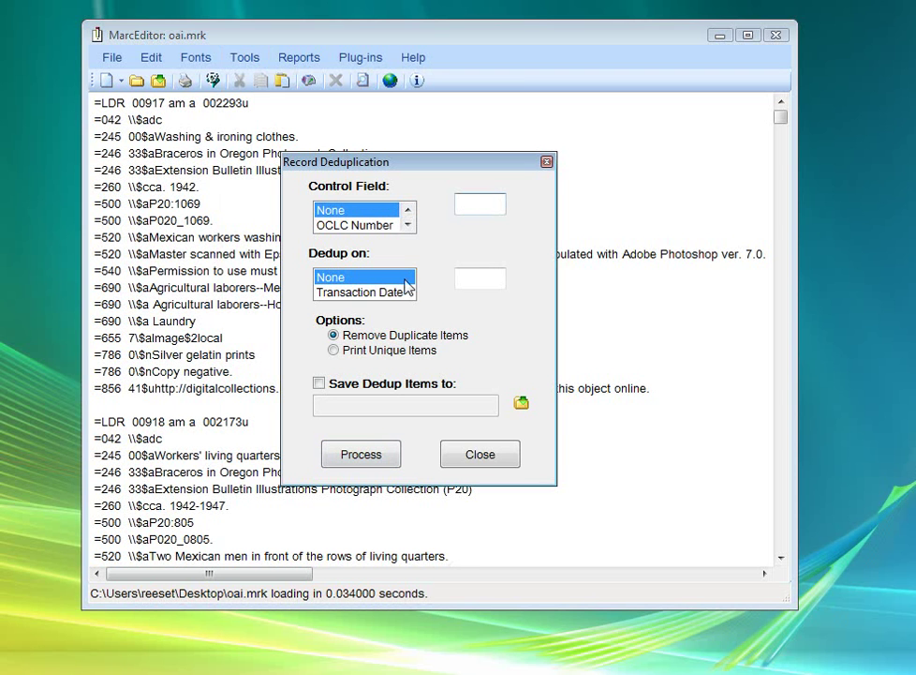
left_click(410, 294)
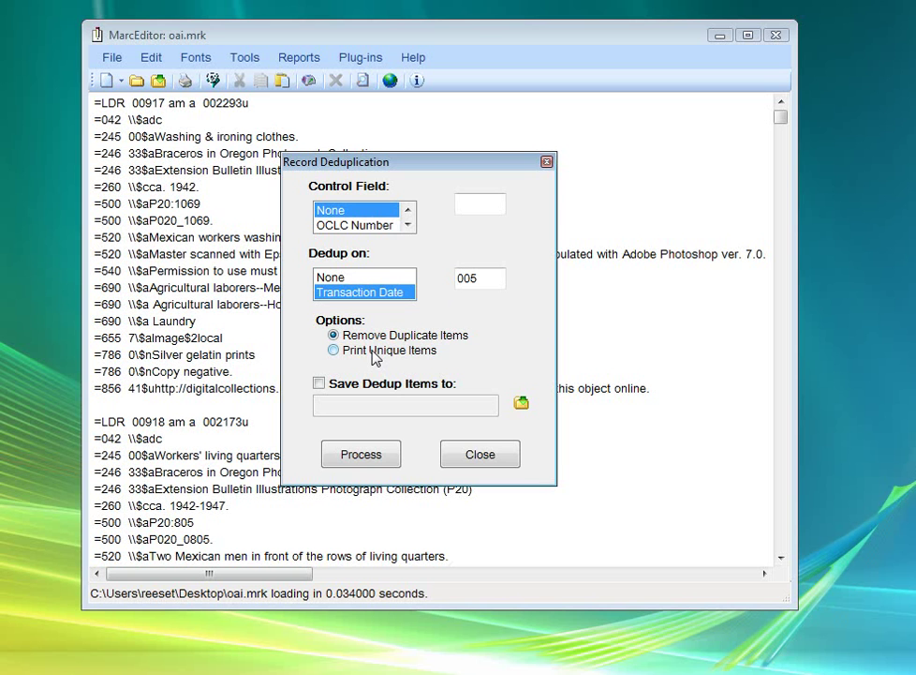
left_click(501, 457)
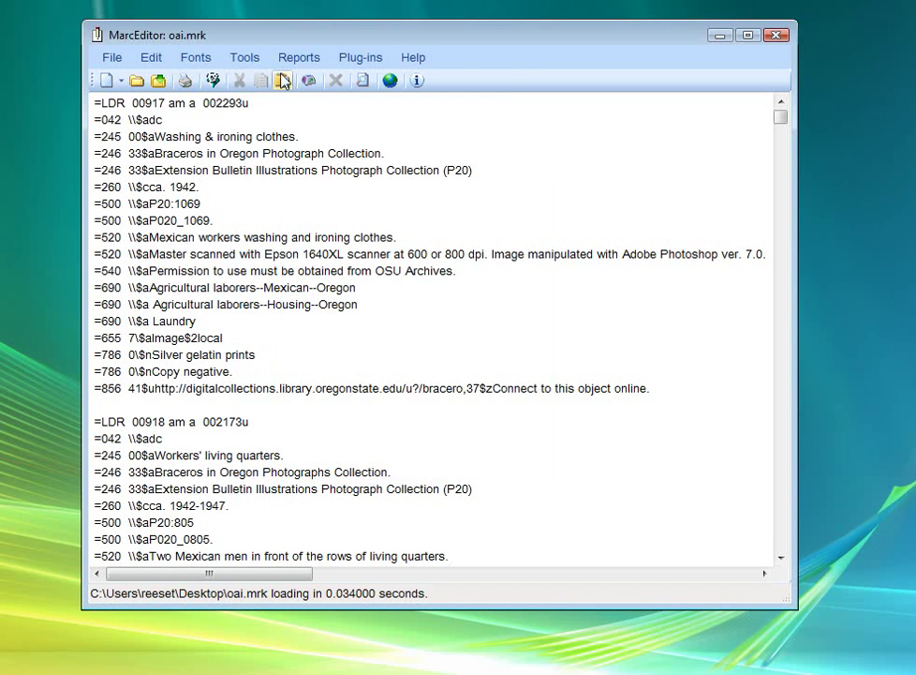
Step: Look at the record sorting options and the Custom Sort wizard's excluded fields without running a sort
left_click(244, 57)
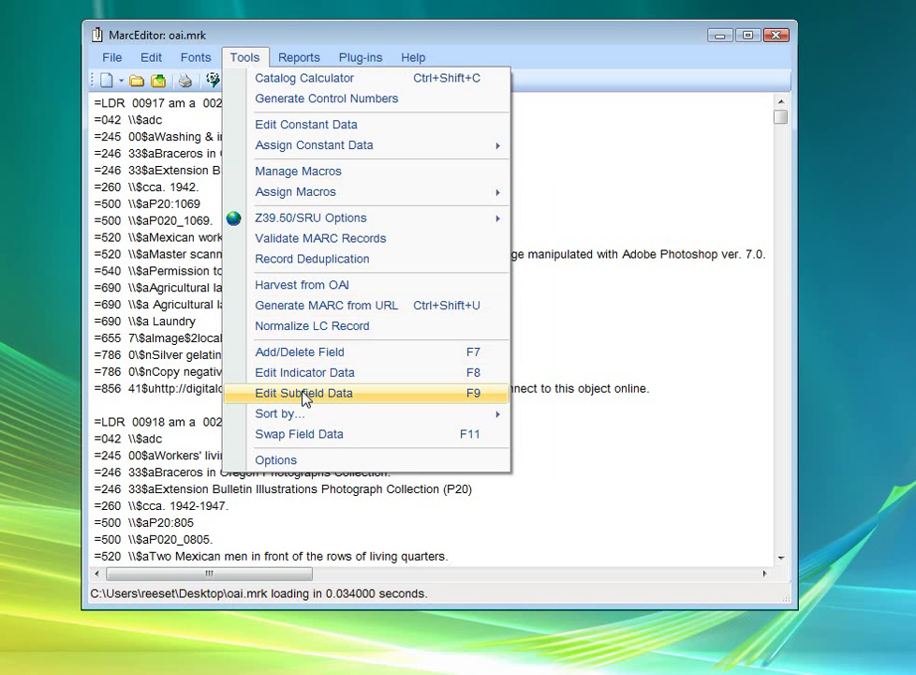
mouse_move(301, 415)
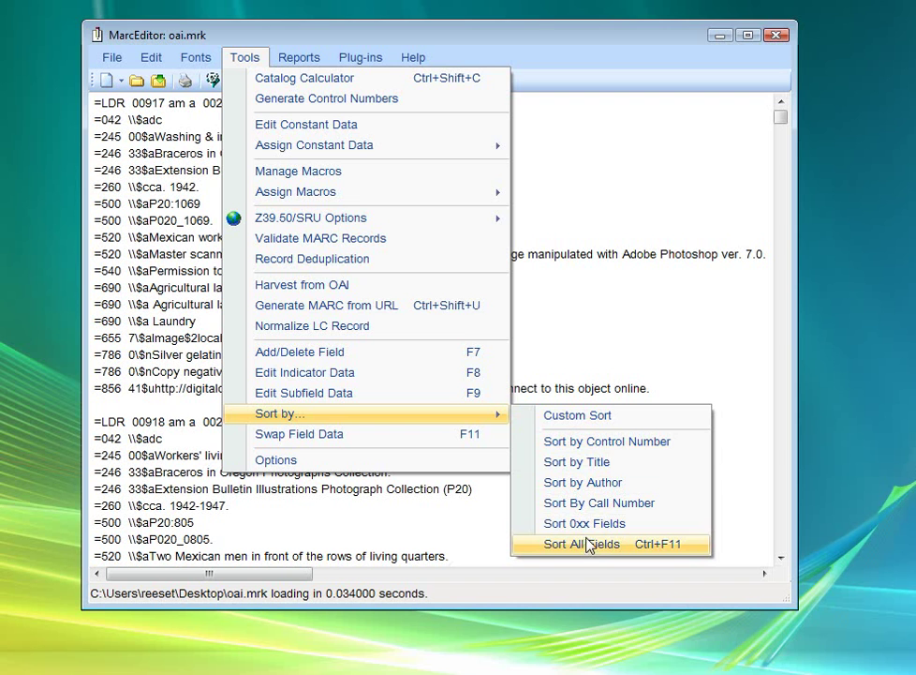
left_click(582, 421)
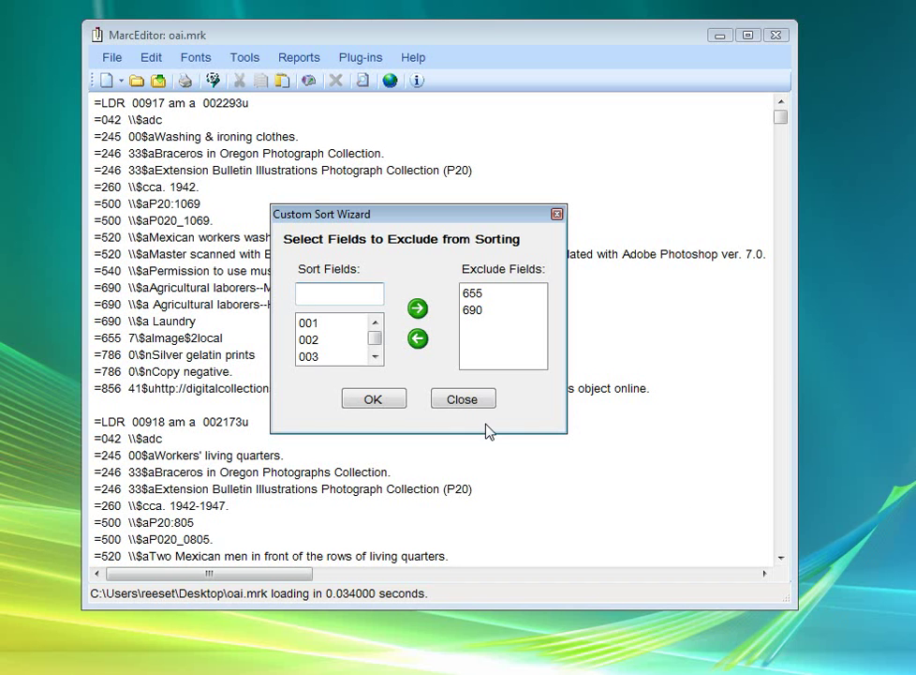
left_click(472, 399)
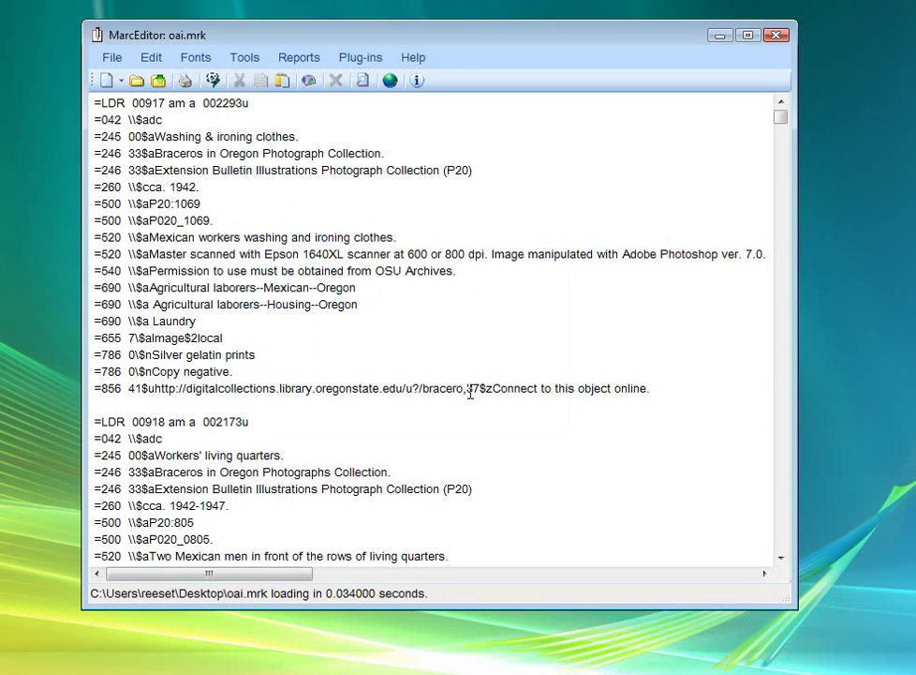
Step: Add a 999 field containing \\$aTest Data. to all records with the Add/Delete Field utility
left_click(246, 58)
left_click(318, 353)
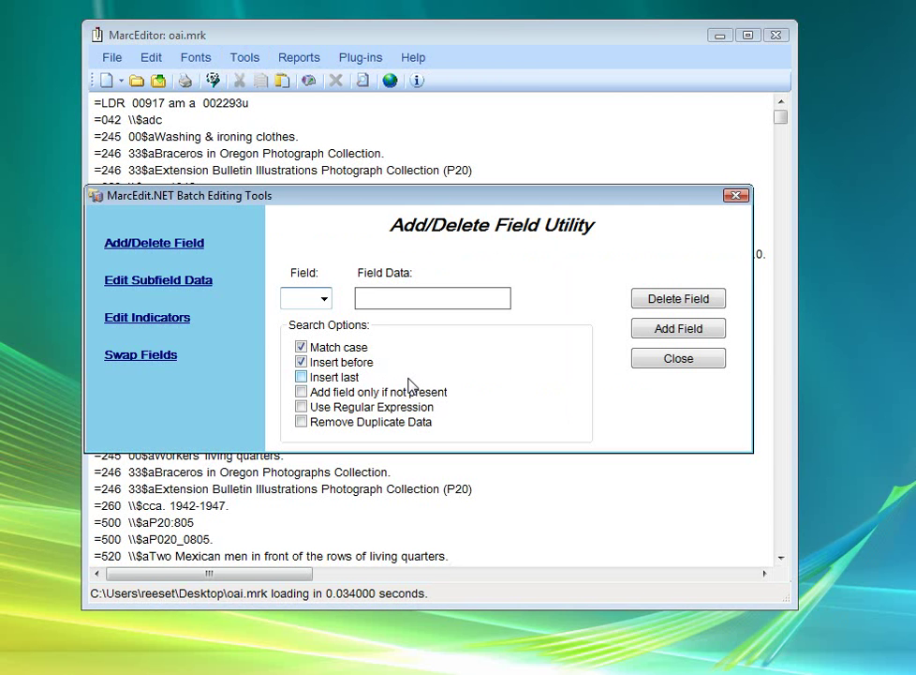
left_click(315, 300)
type("999")
key("Tab")
type("\\$aTest")
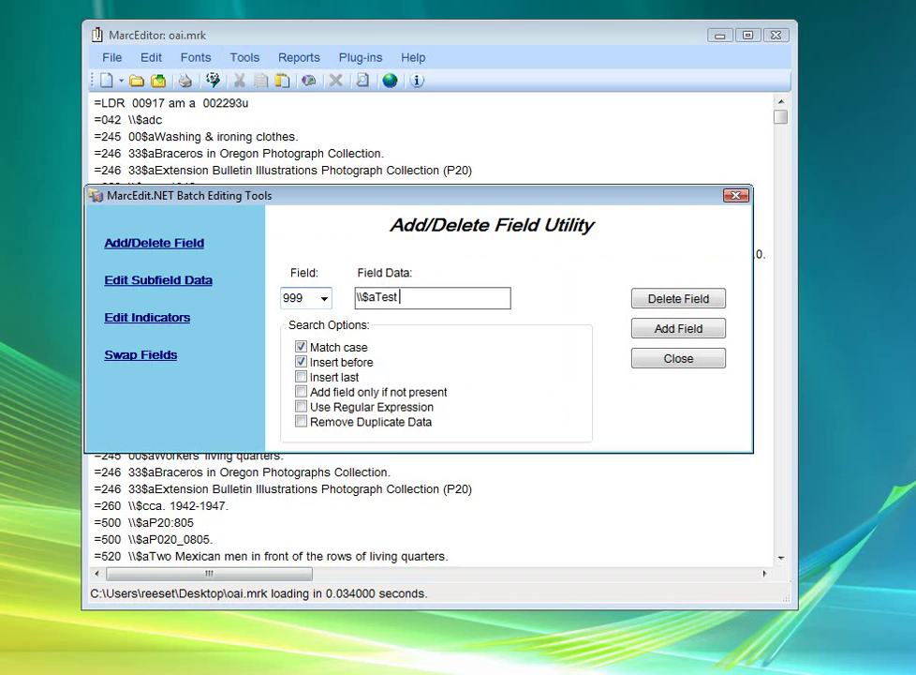
type(" Data.")
left_click(712, 328)
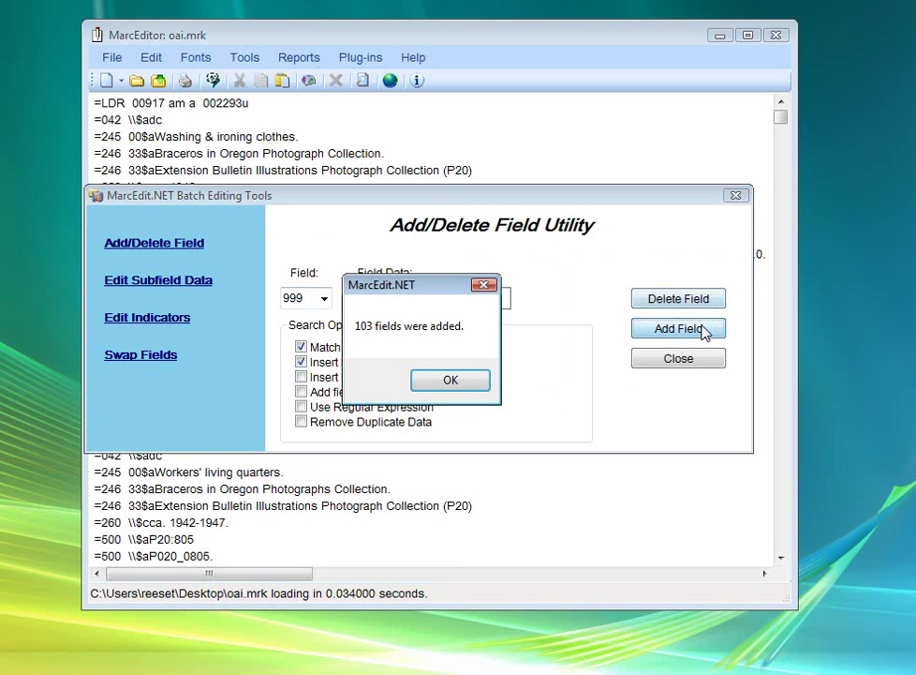
left_click(481, 380)
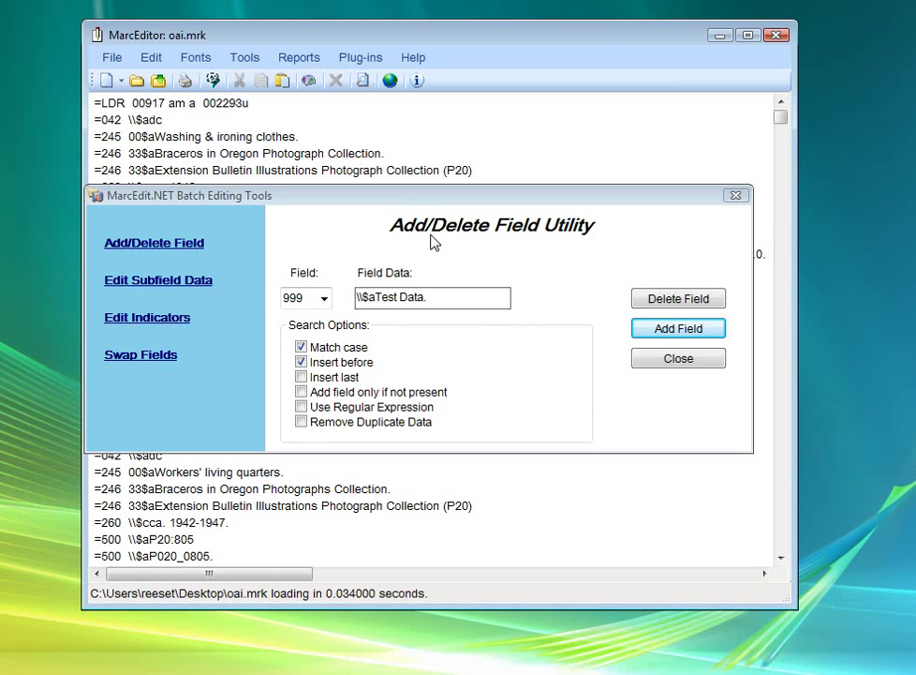
Step: Clear the field data and delete the 999 field from all records
left_click_drag(442, 296, 336, 300)
key("BackSpace")
left_click(665, 297)
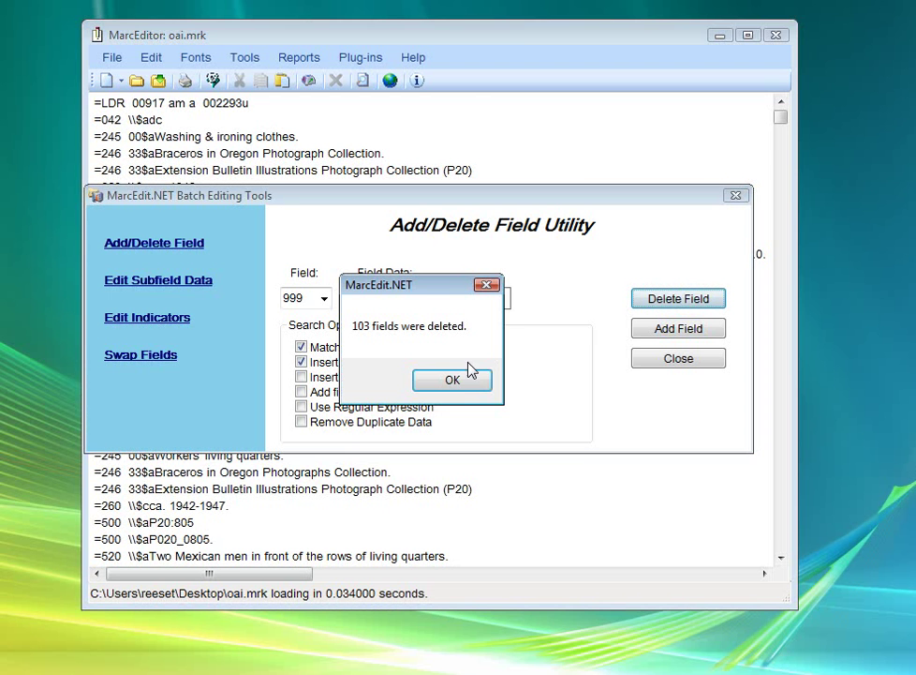
left_click(457, 387)
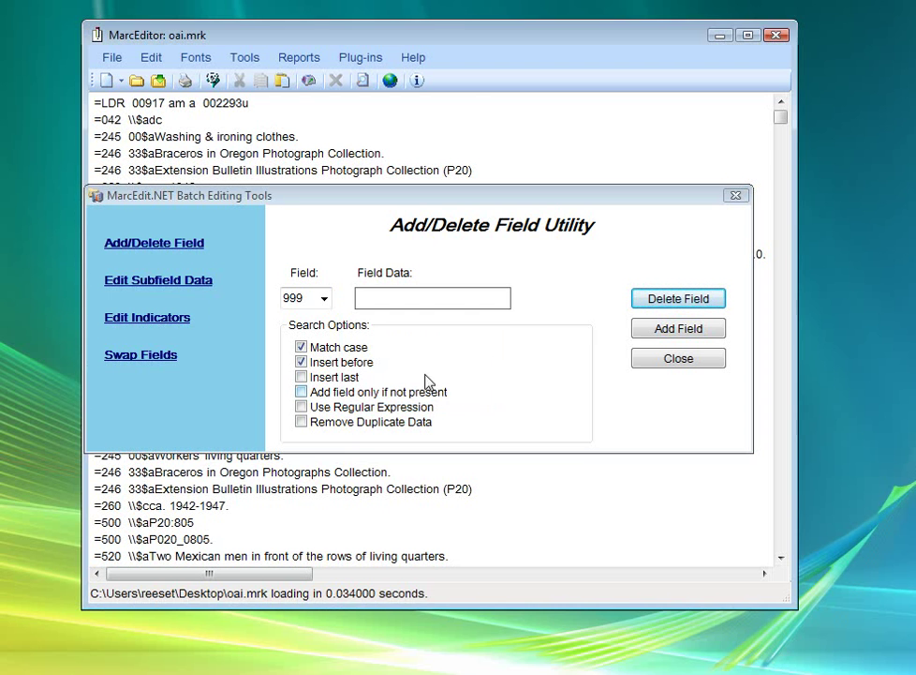
Step: Replace the text 1942 with 1940 in subfield c of the 260 fields, and check the edited date in the second record
left_click(199, 283)
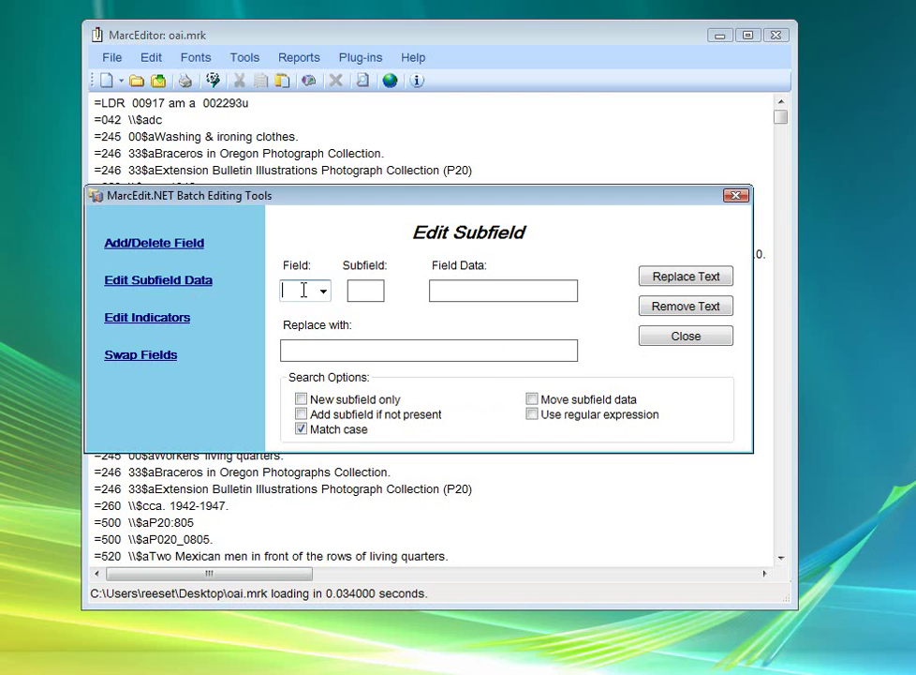
type("260")
key("Tab")
type("c")
key("Tab")
type("1942")
key("Tab")
type("1940")
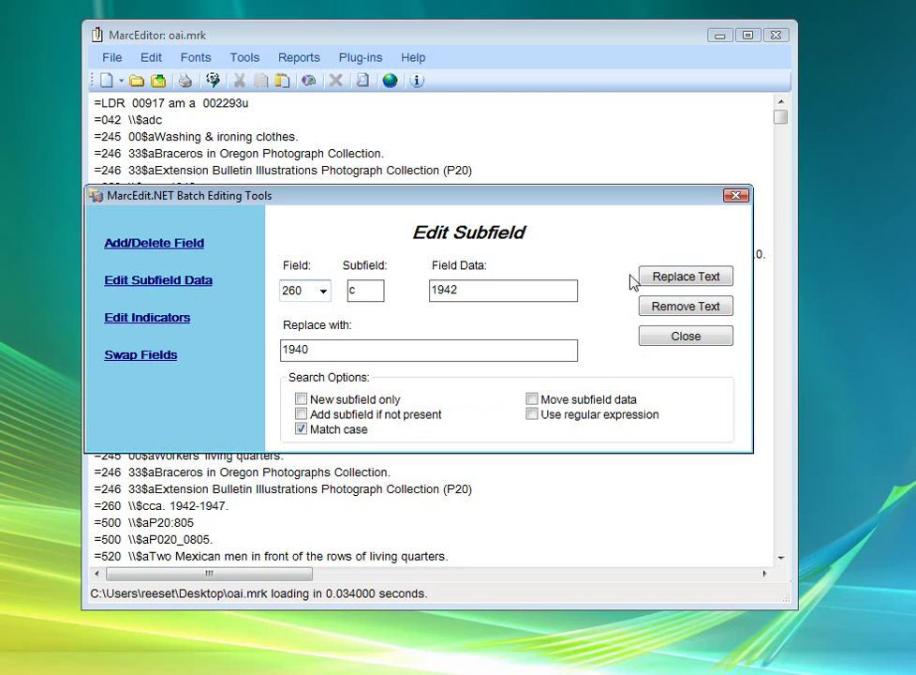
left_click(661, 281)
left_click(412, 384)
left_click(446, 384)
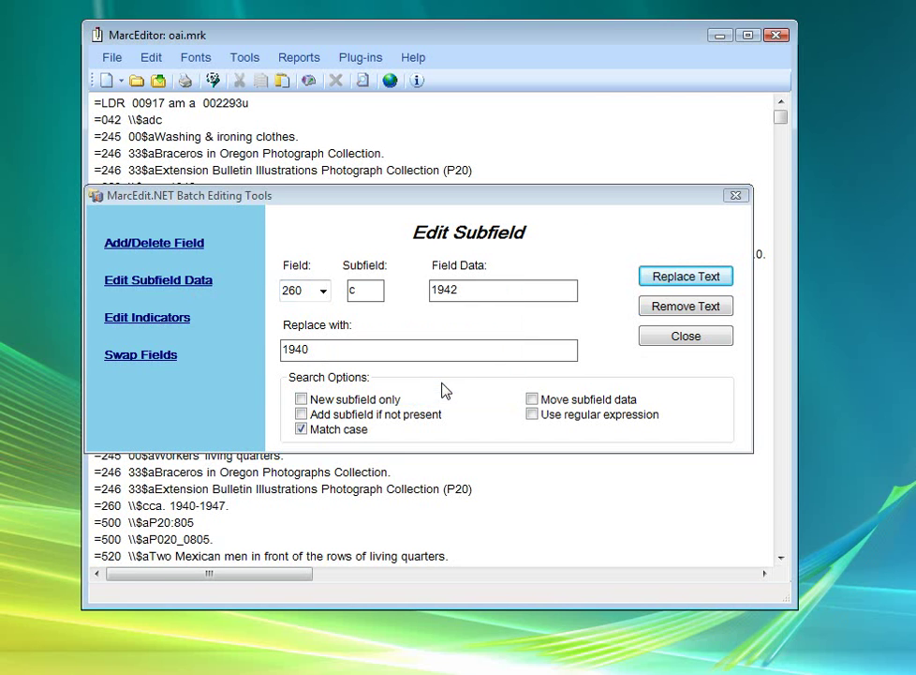
left_click_drag(170, 506, 226, 505)
left_click(190, 506)
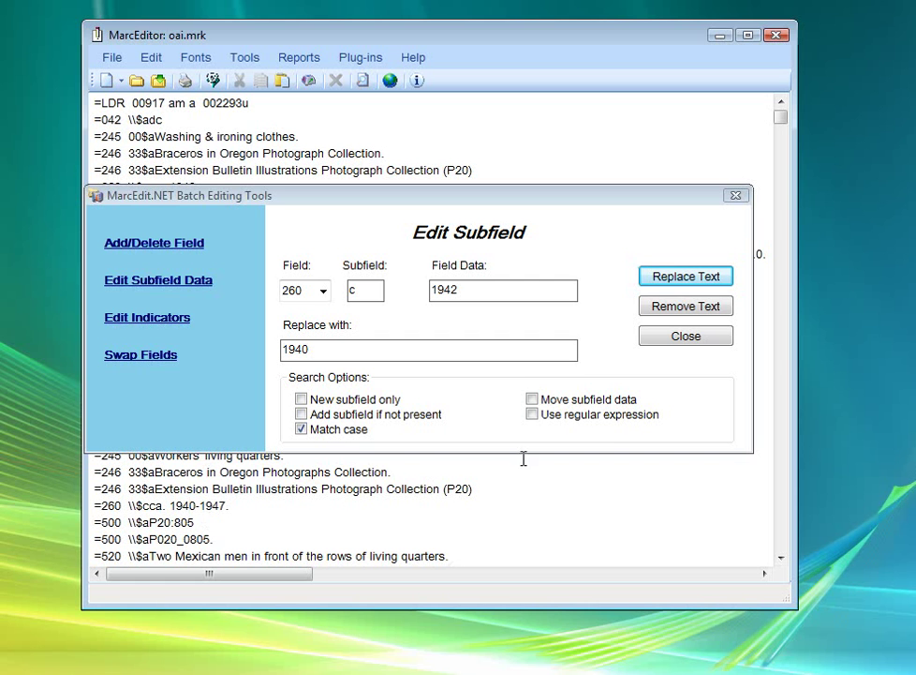
Step: Review the Edit Indicators and Swap Fields utilities, try ** as the original and modified indicators for a swap, and close without processing
left_click(180, 317)
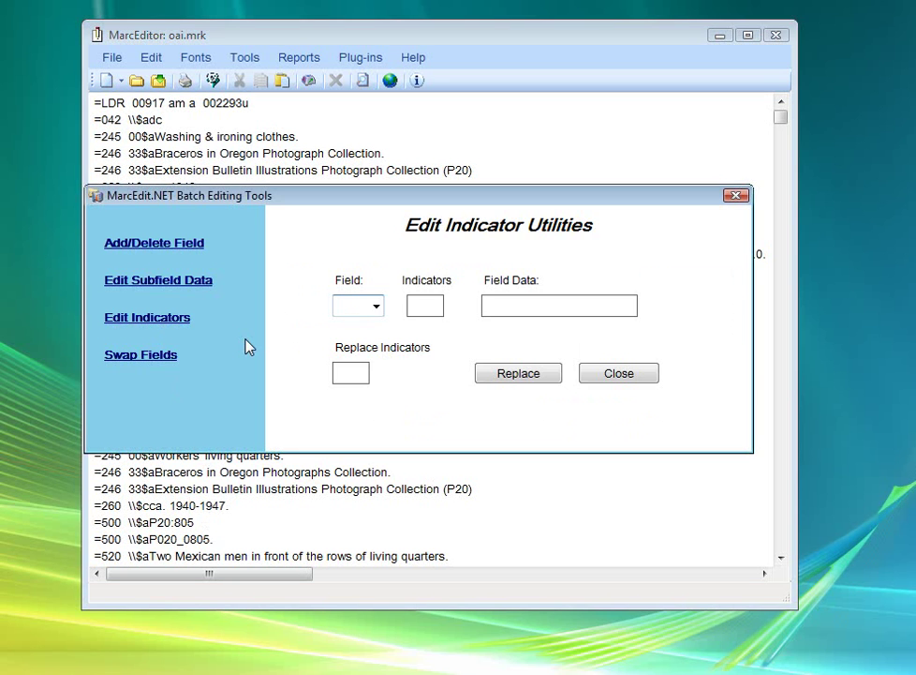
left_click(164, 359)
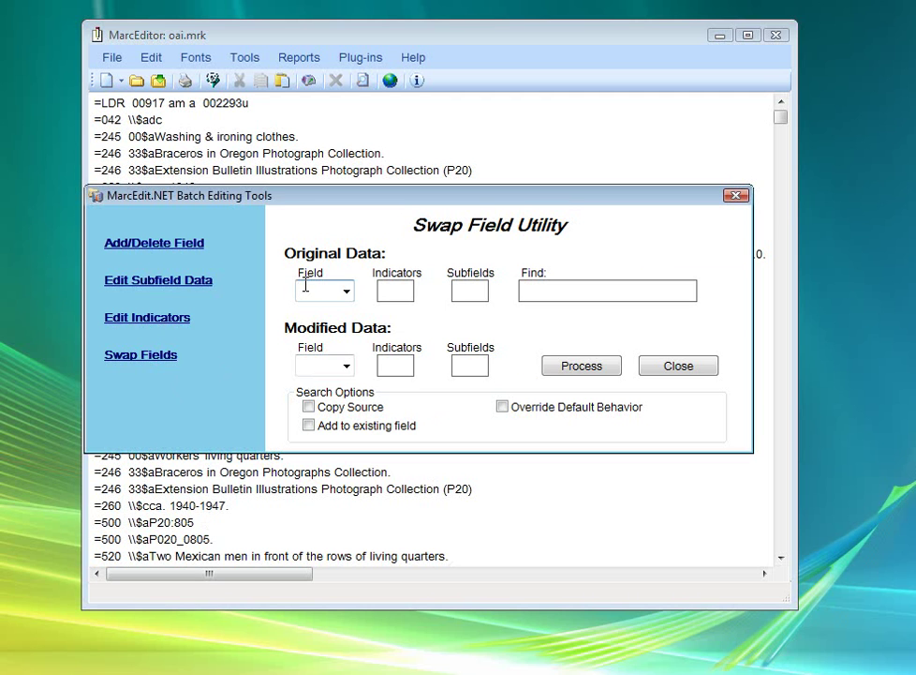
left_click(392, 292)
type("**")
key("Tab")
key("Tab")
key("Tab")
key("Tab")
type("**")
left_click(679, 369)
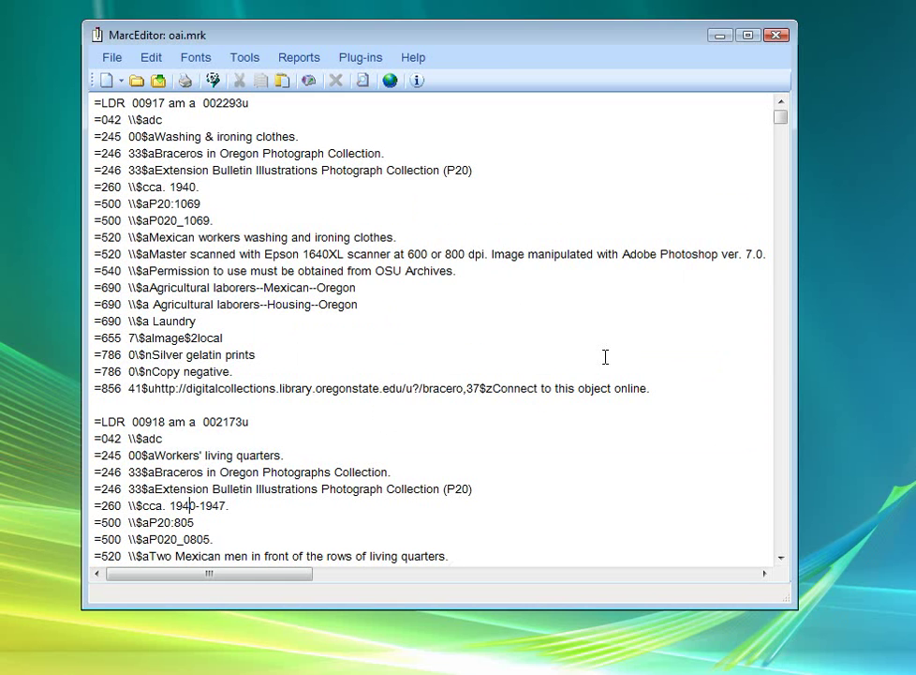
Step: Run the Field Count report on the records, count the subfields of field 246, and close the report
left_click(327, 62)
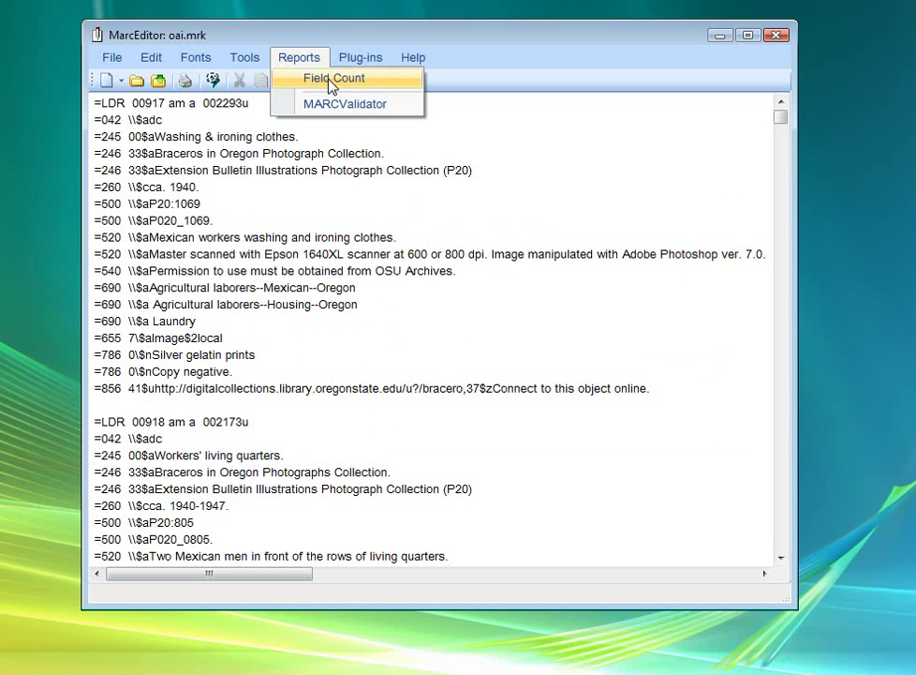
left_click(329, 83)
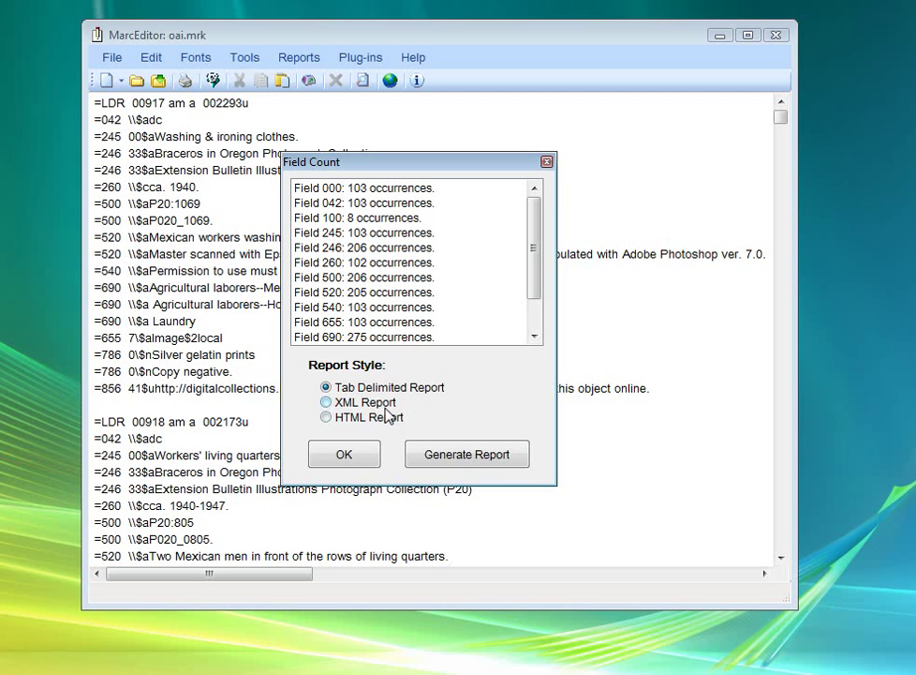
left_click(346, 235)
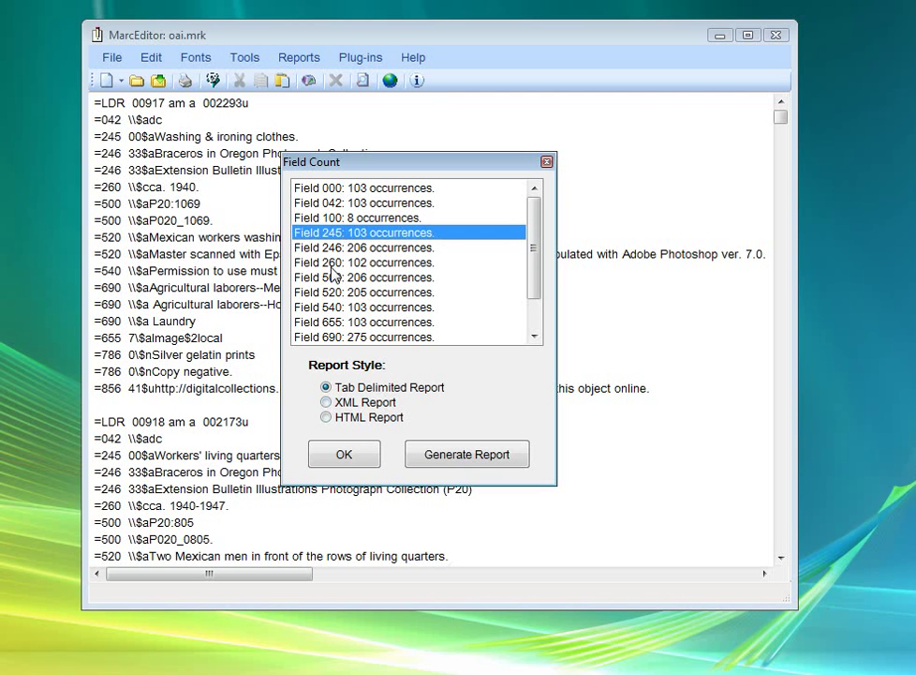
left_click(329, 250)
right_click(354, 251)
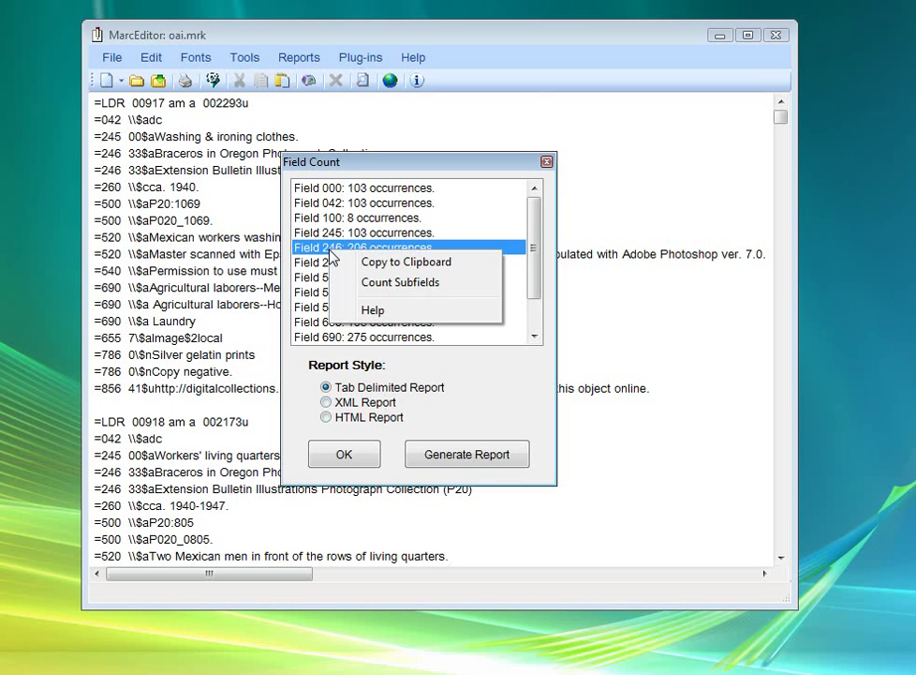
left_click(386, 285)
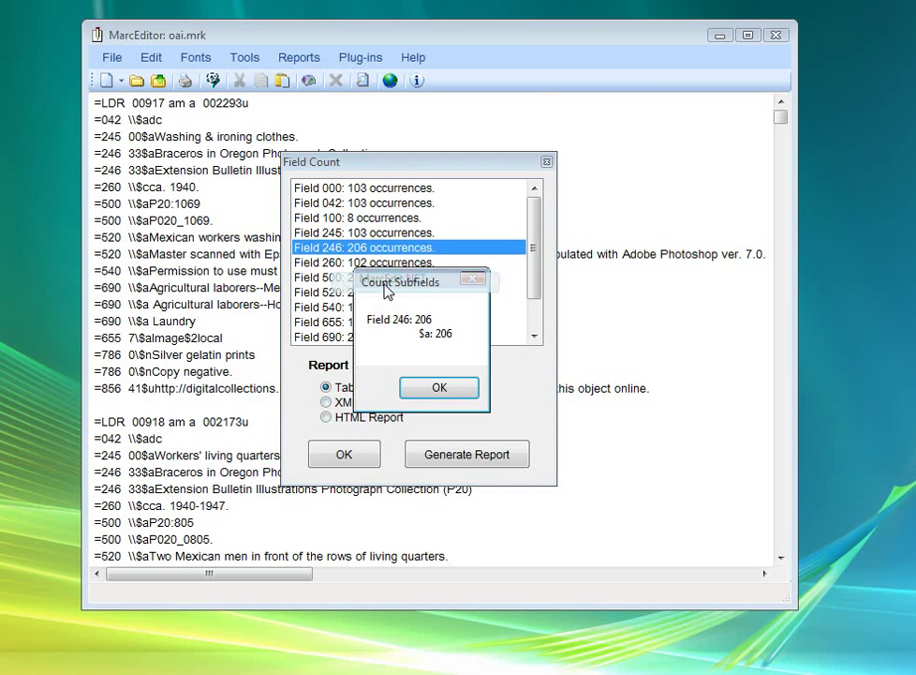
left_click(439, 388)
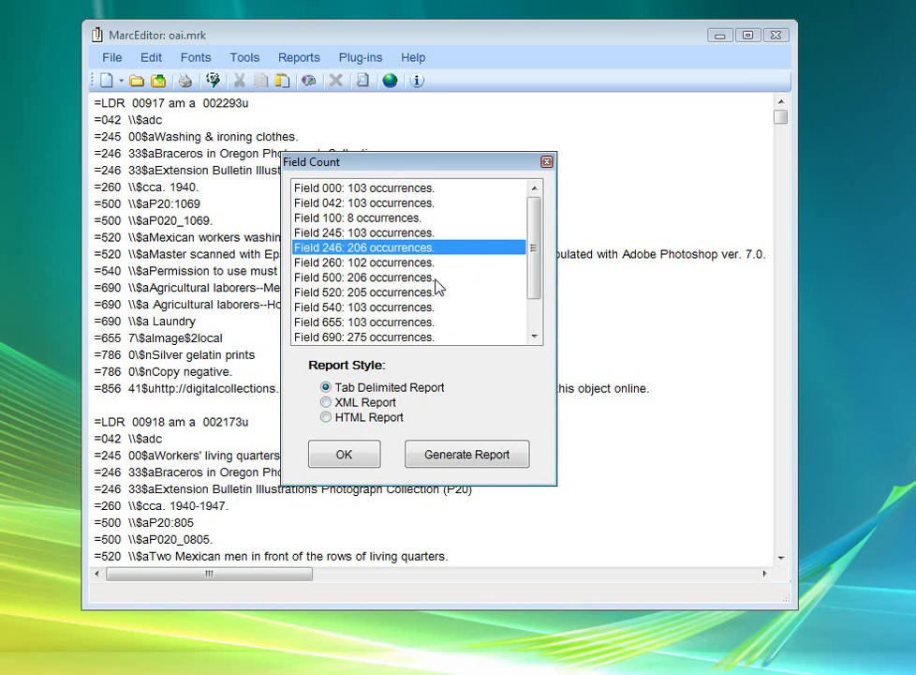
left_click(344, 454)
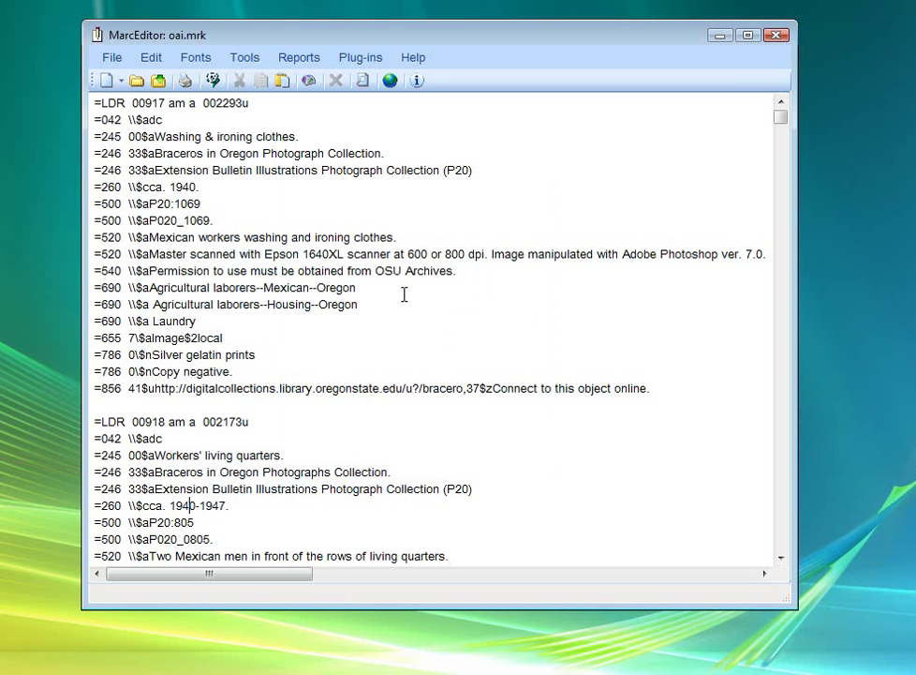
left_click(379, 58)
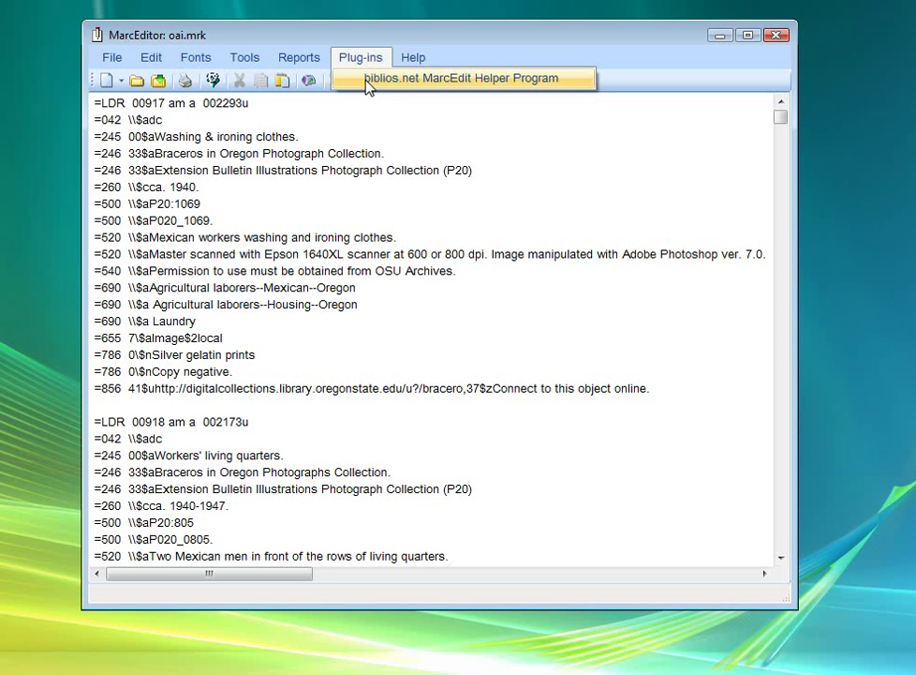
left_click(366, 80)
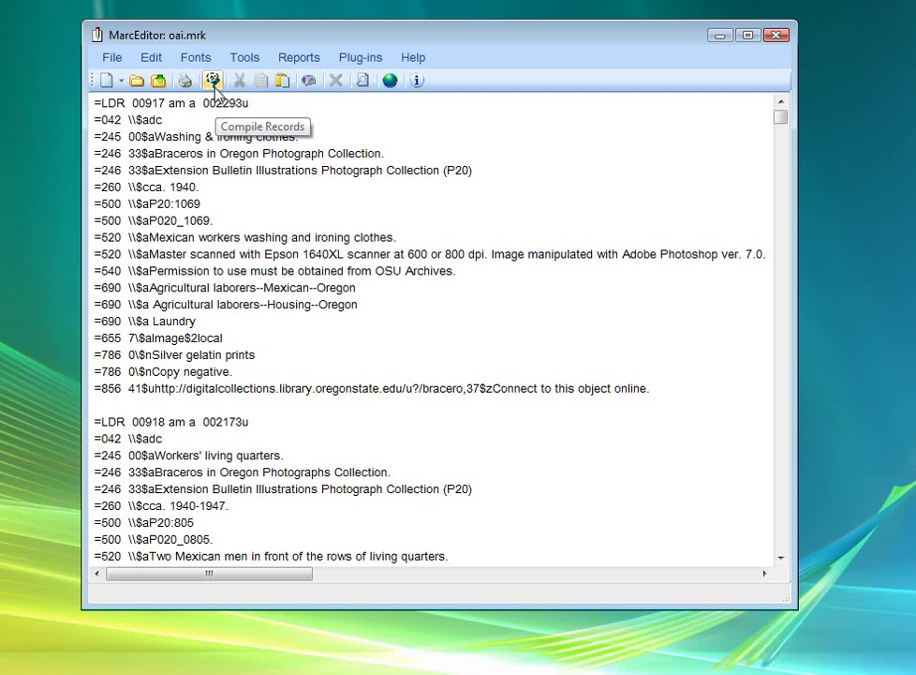
left_click(113, 58)
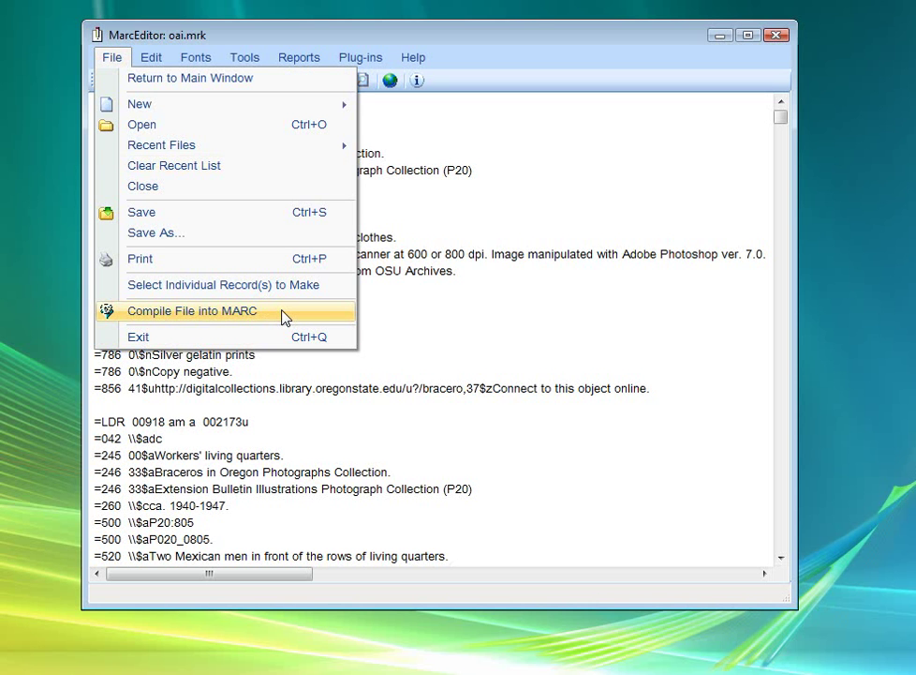
left_click(472, 343)
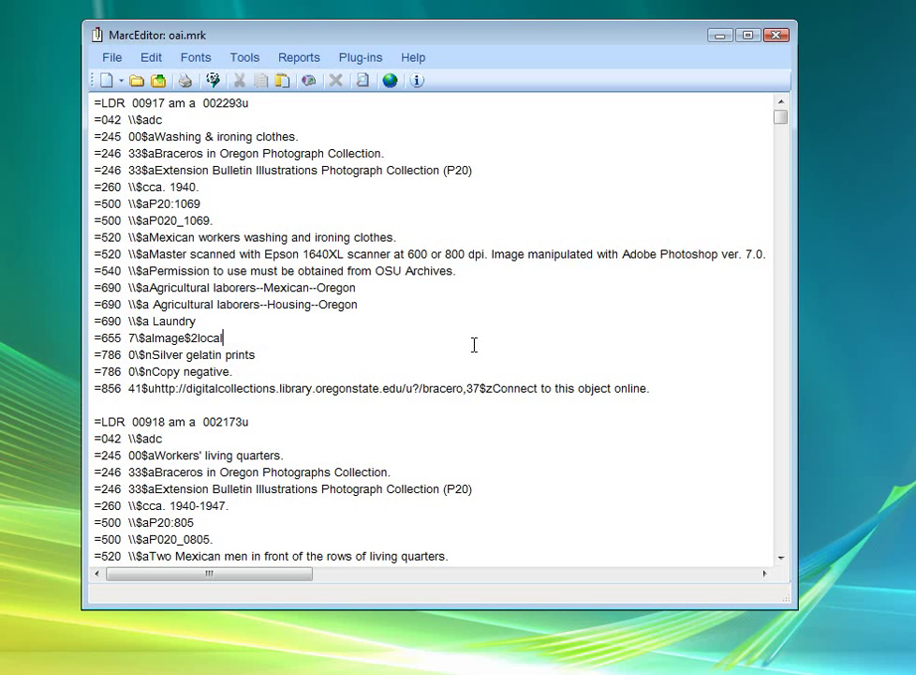